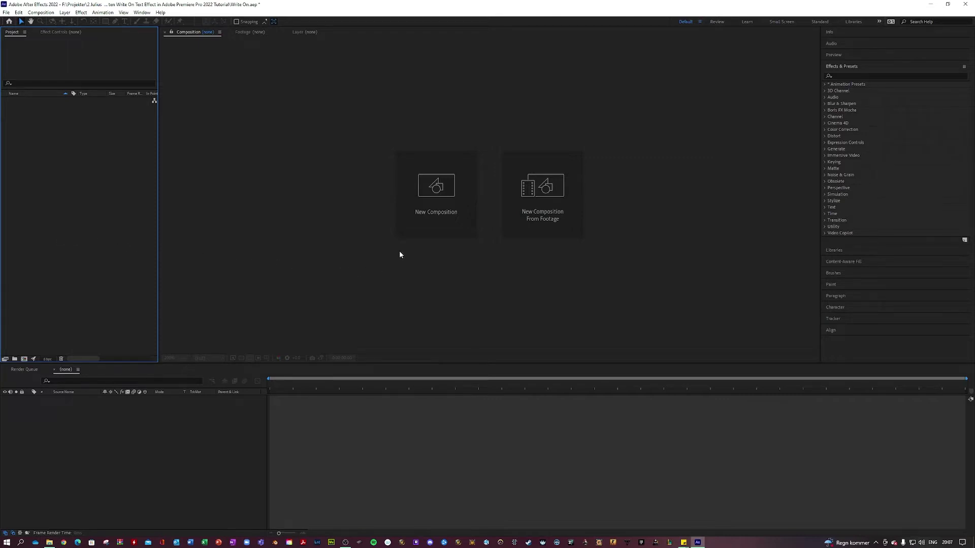
# Create a 1920 × 1080 composition at 29.97 fps with a 12-second duration
pyautogui.click(440, 221)
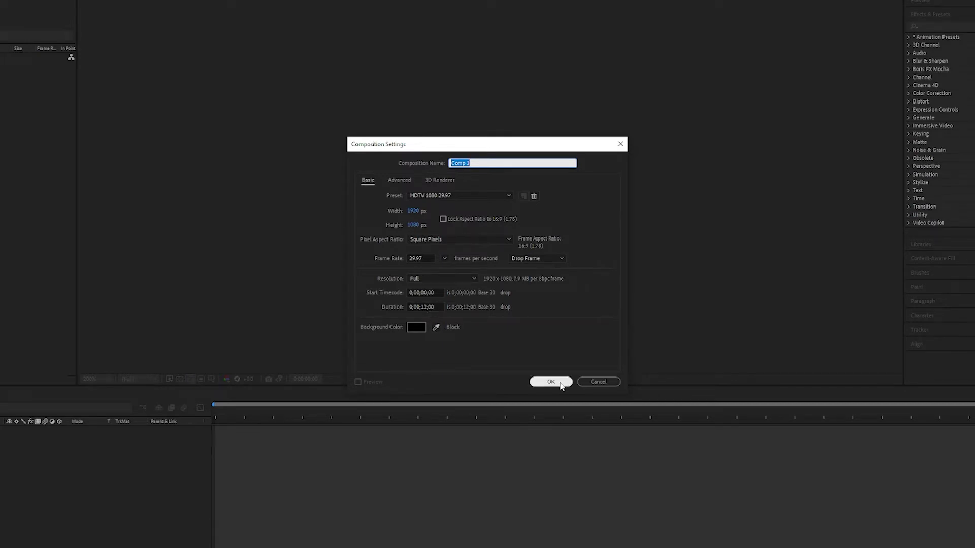
pyautogui.click(561, 385)
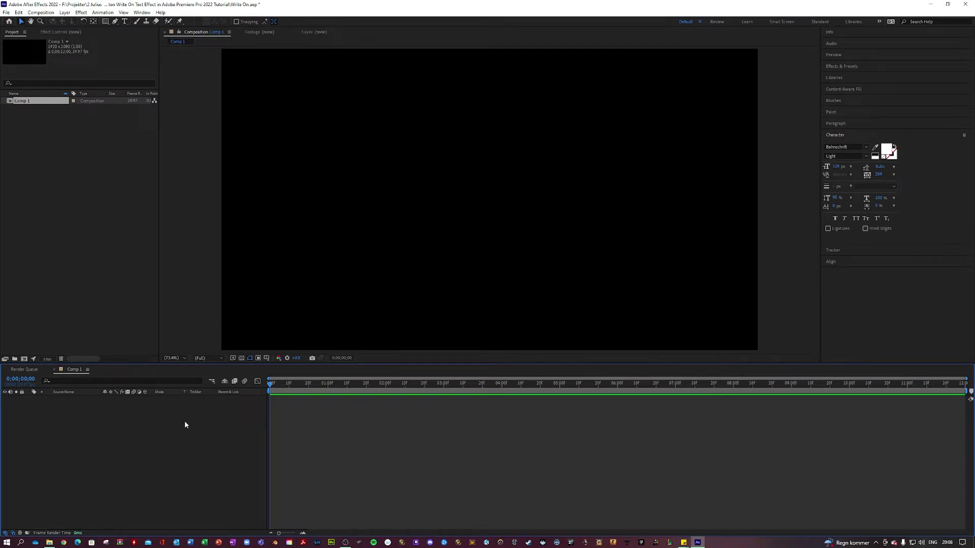
# Add a text layer reading "handwritten" and move it fully into the frame near the composition's middle
pyautogui.hotkey('ctrl', 't')
pyautogui.click(303, 191)
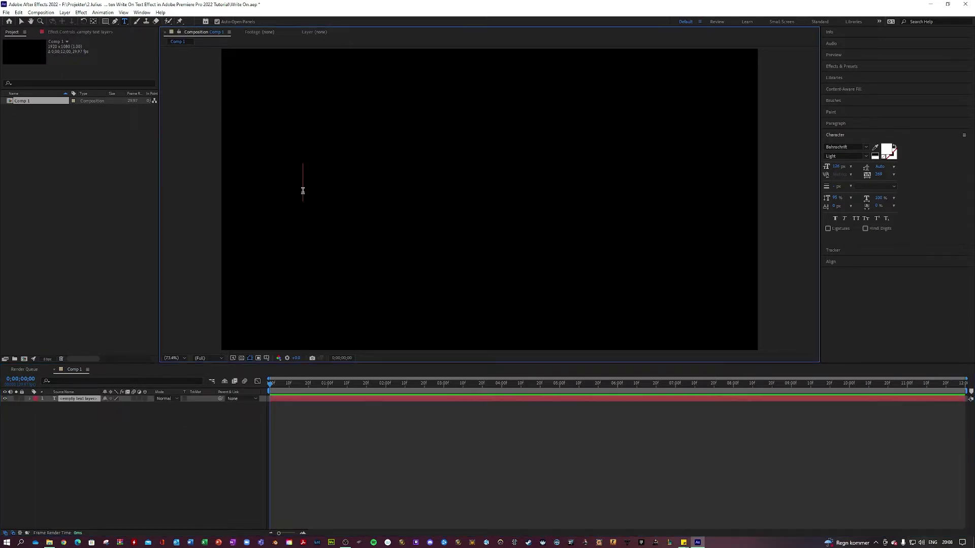
pyautogui.write('handwritten')
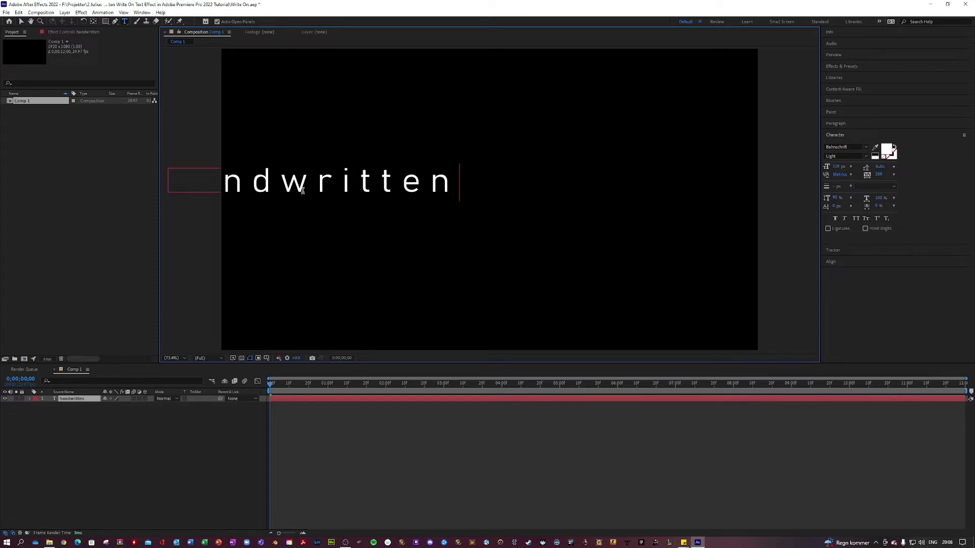
pyautogui.click(21, 21)
pyautogui.moveTo(349, 195); pyautogui.dragTo(477, 195)
pyautogui.moveTo(406, 187); pyautogui.dragTo(529, 196)
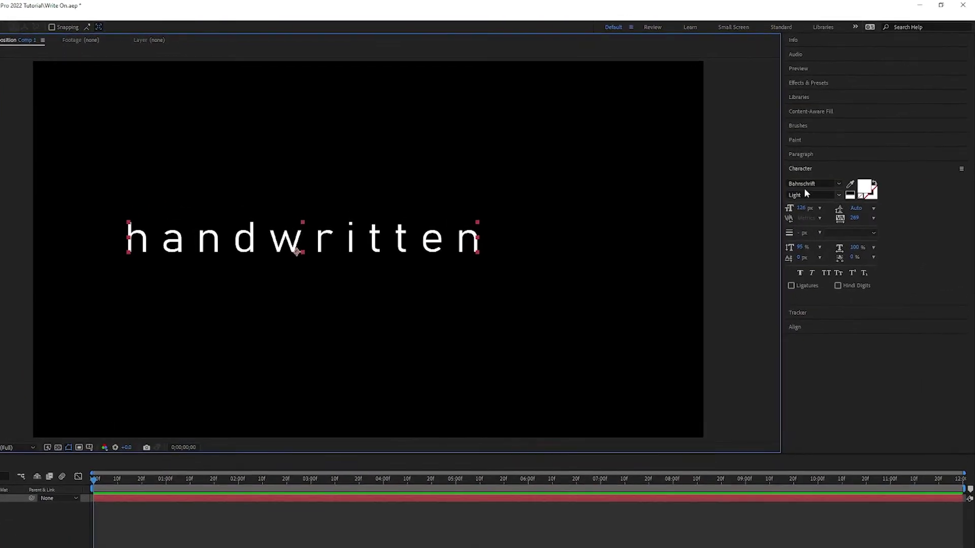
# Change the text layer's font to Gloss And Bloom
pyautogui.click(812, 184)
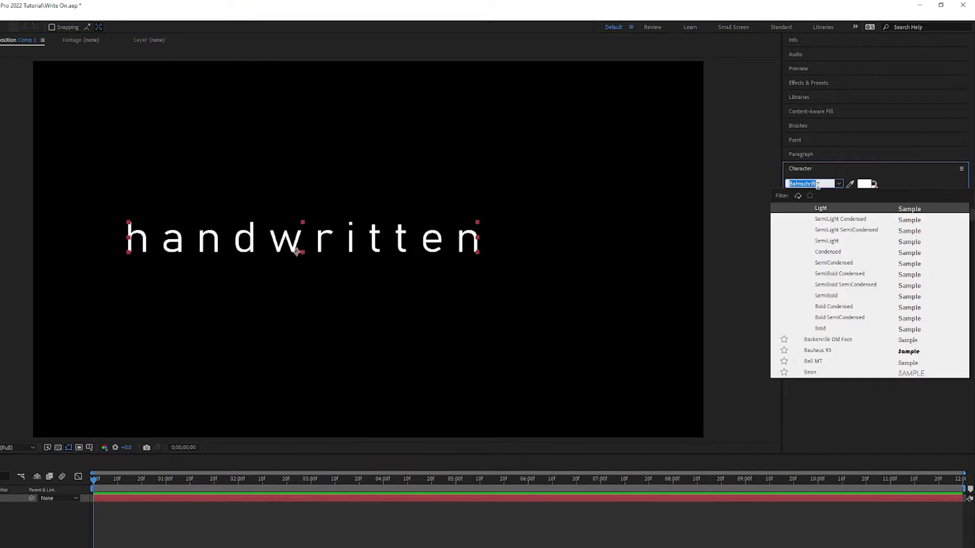
pyautogui.write('glos')
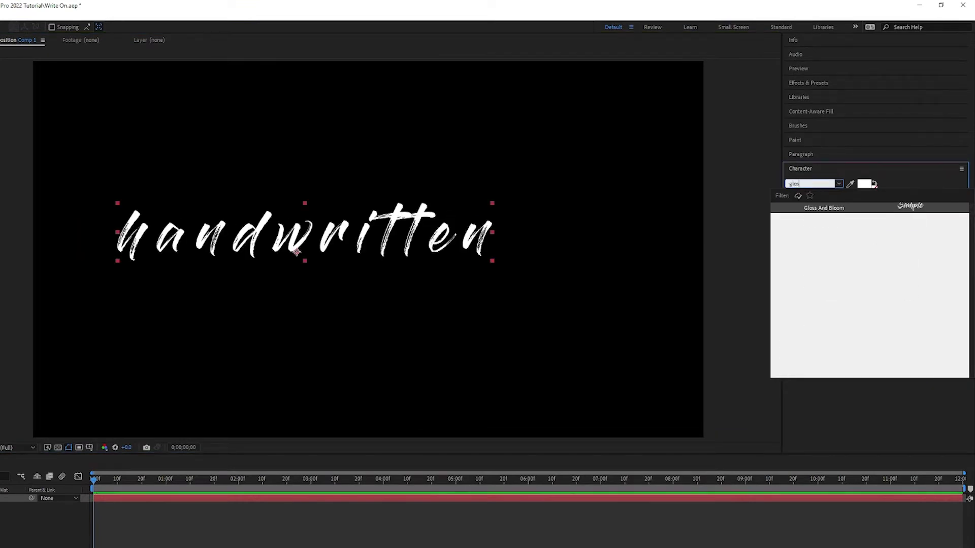
pyautogui.write('s')
pyautogui.click(816, 208)
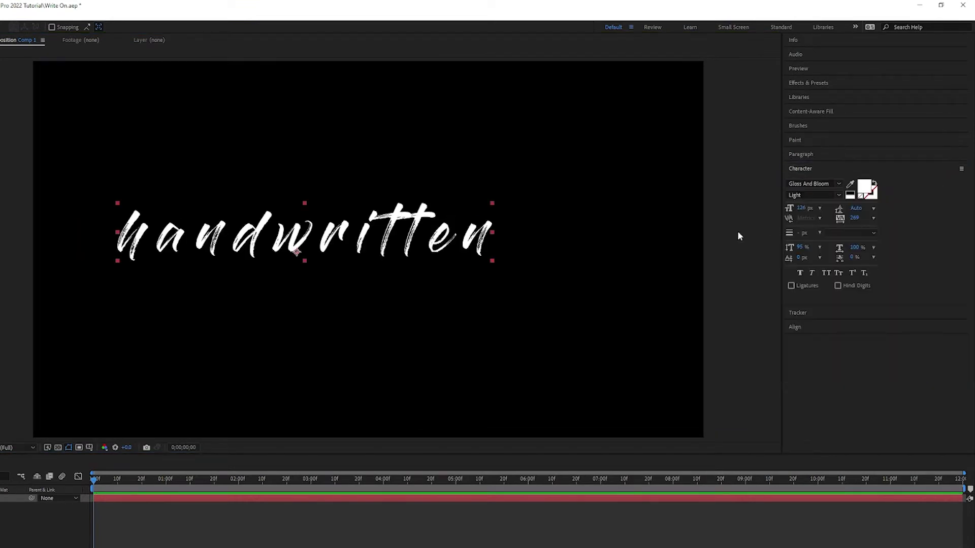
# Replace the layer's text with "HANDWRITTEN" in capital letters
pyautogui.hotkey('ctrl', 'b')
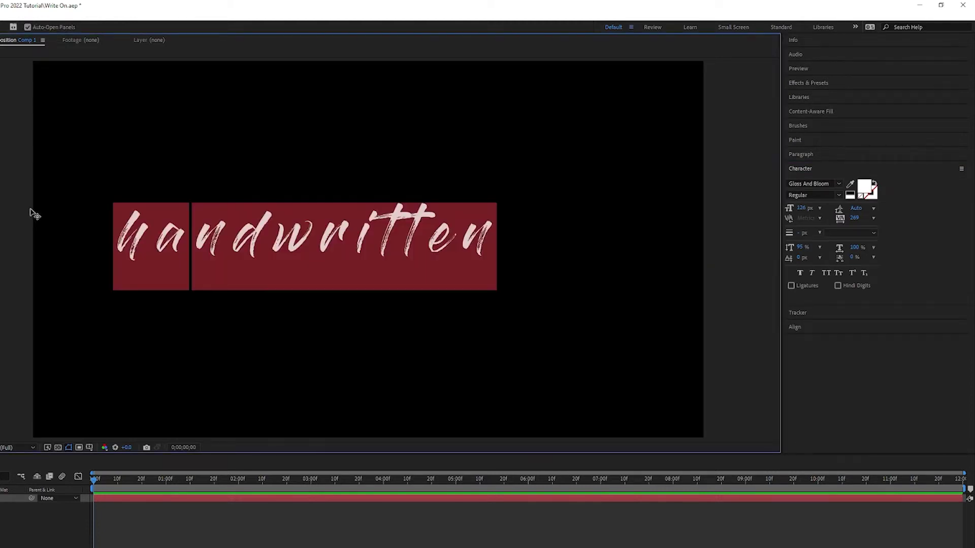
pyautogui.write('HANDWRITTEN')
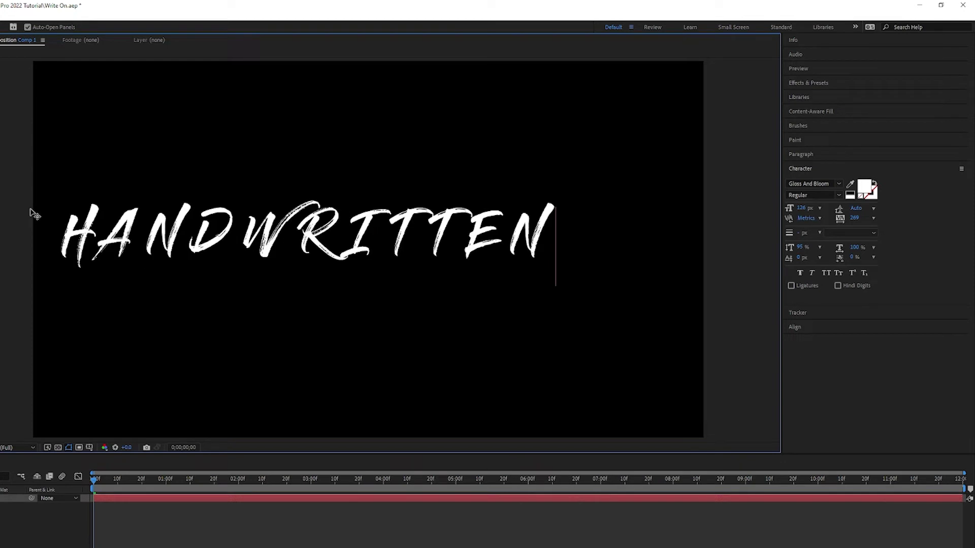
pyautogui.click(0, 27)
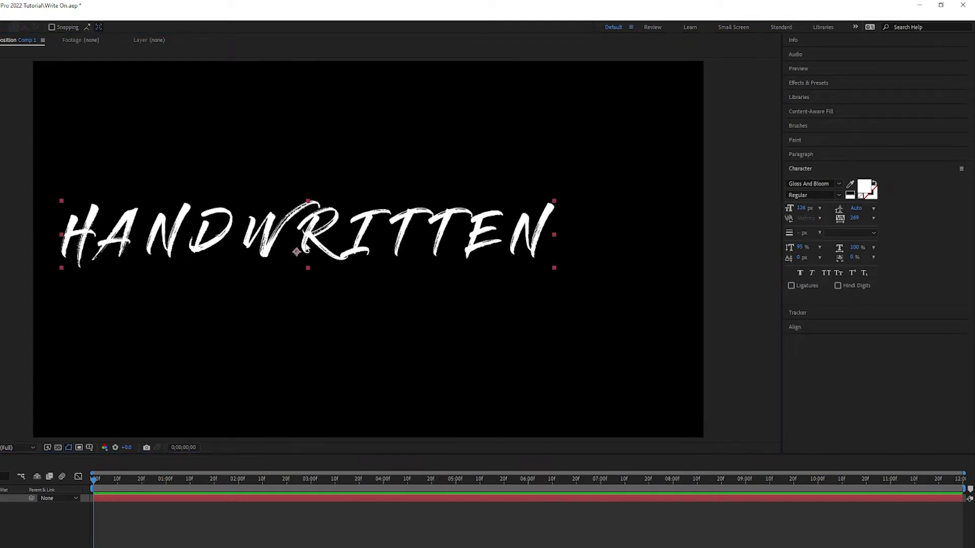
# Tighten the text's tracking to 188 and centre the layer horizontally and vertically in the composition
pyautogui.moveTo(307, 249); pyautogui.dragTo(340, 253)
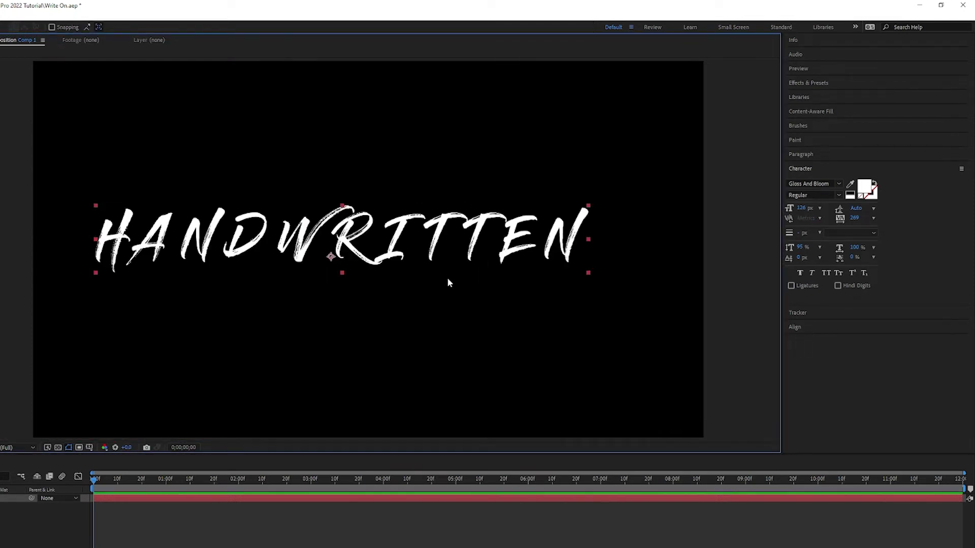
pyautogui.moveTo(854, 218); pyautogui.dragTo(819, 224)
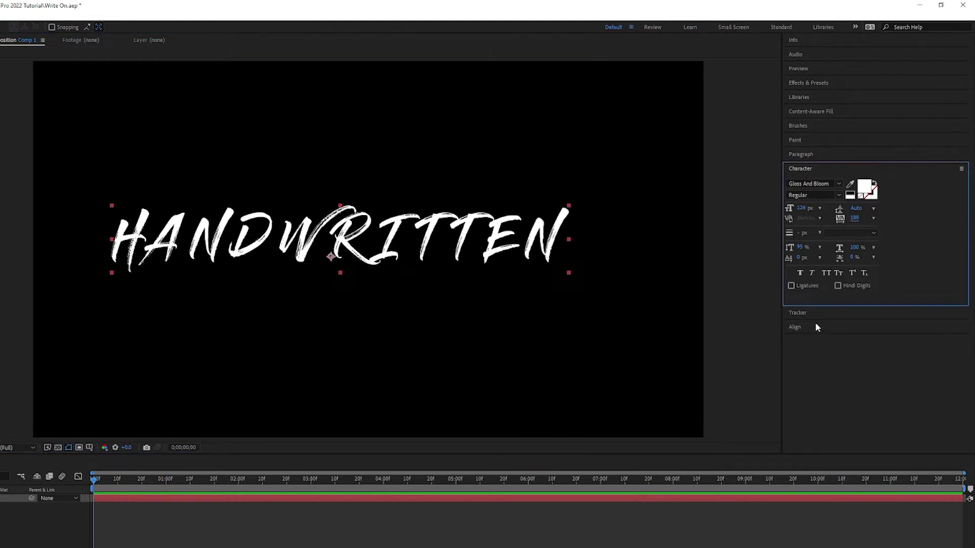
pyautogui.click(816, 325)
pyautogui.click(807, 221)
pyautogui.click(856, 221)
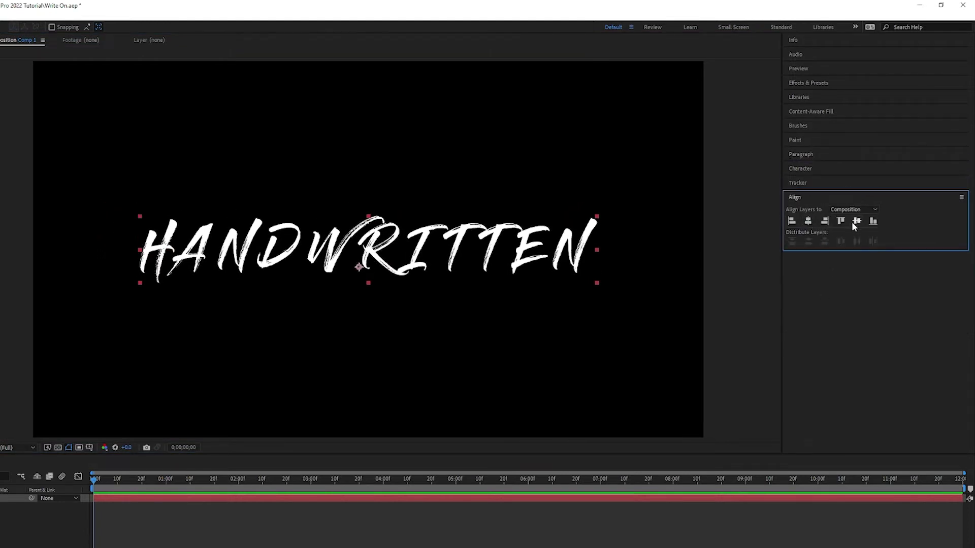
# Apply the Write-on effect from the Generate category to the HANDWRITTEN text layer
pyautogui.click(31, 533)
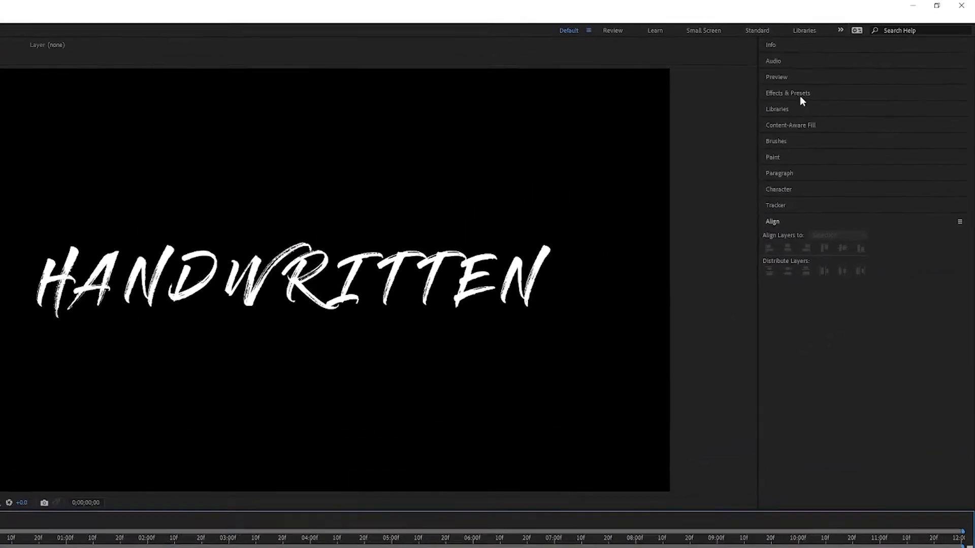
pyautogui.click(841, 66)
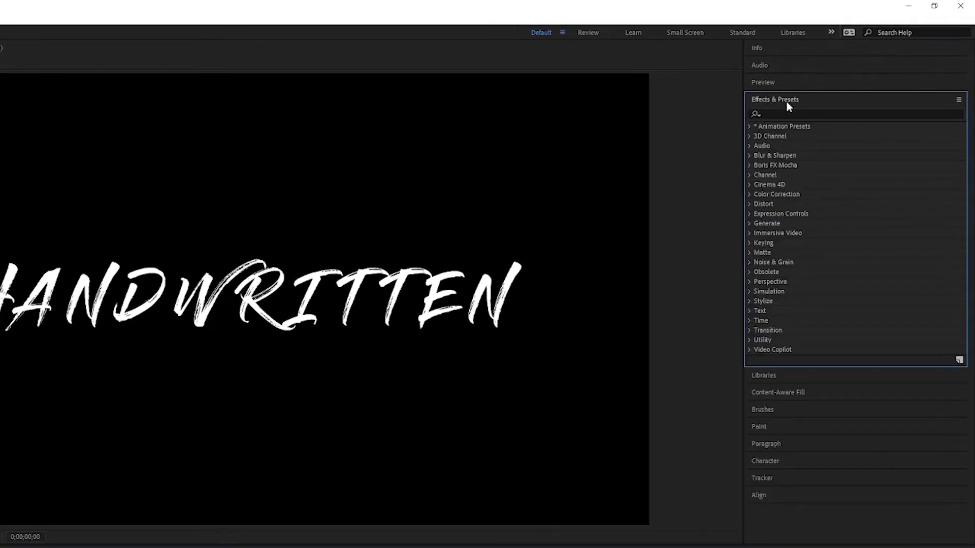
pyautogui.click(749, 224)
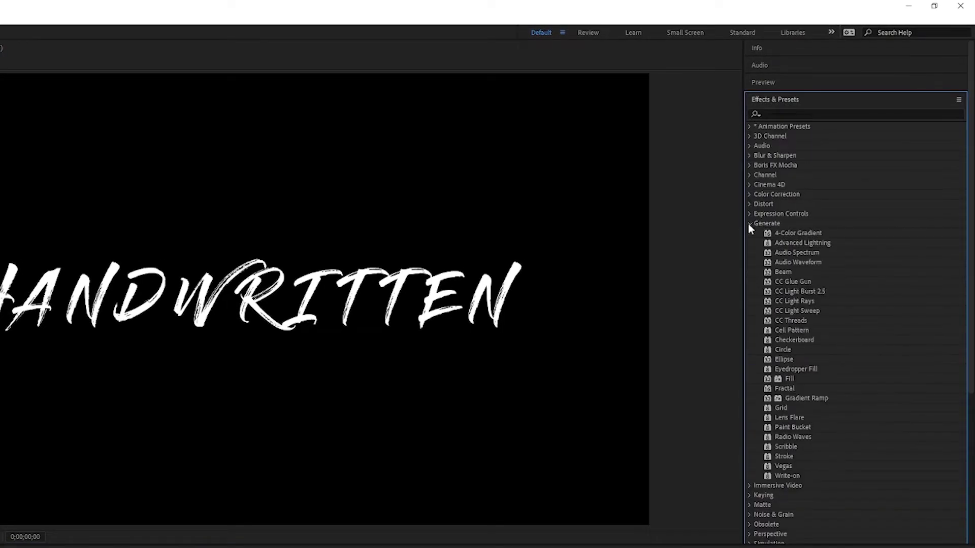
pyautogui.moveTo(796, 477); pyautogui.dragTo(294, 400)
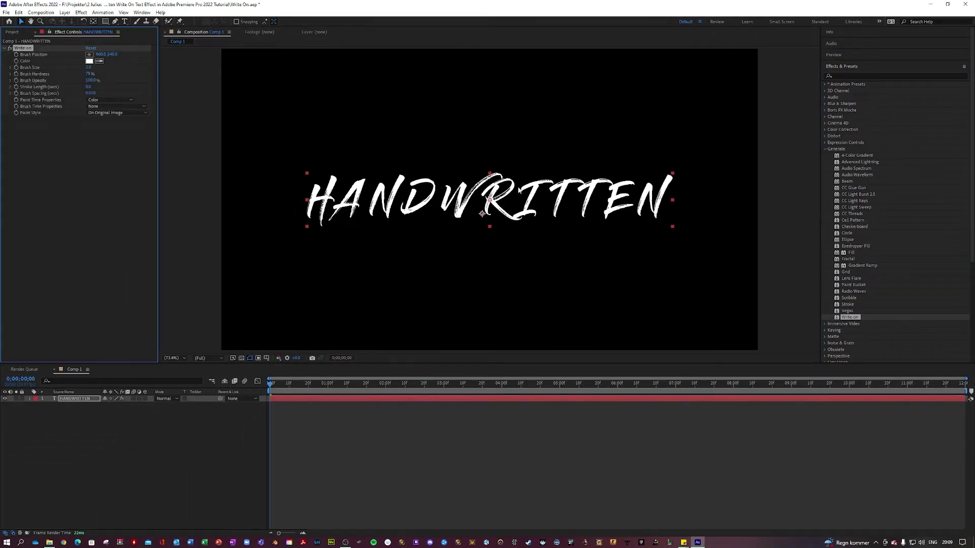
# Change the Write-on brush color to bright green so it contrasts with the white text
pyautogui.scroll(2, 479, 205)
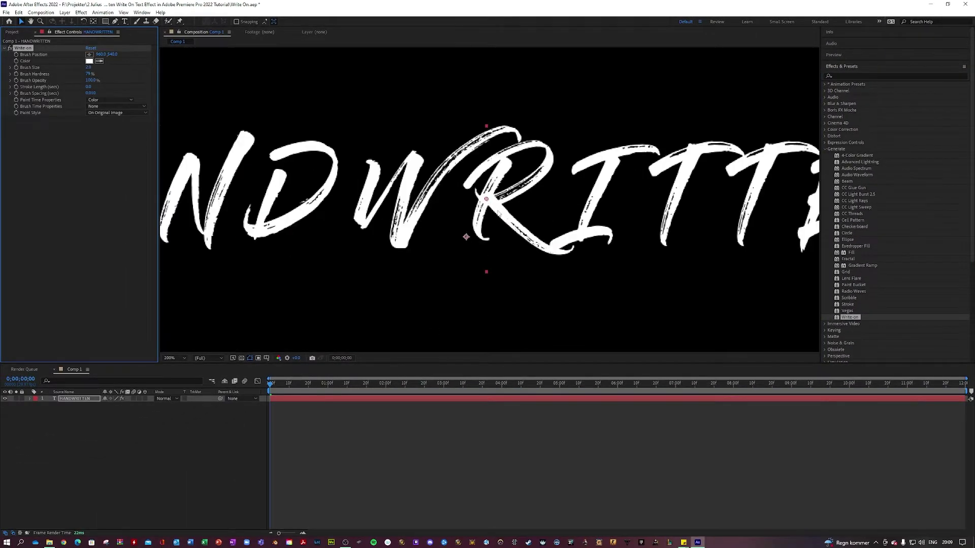
pyautogui.scroll(-2, 479, 205)
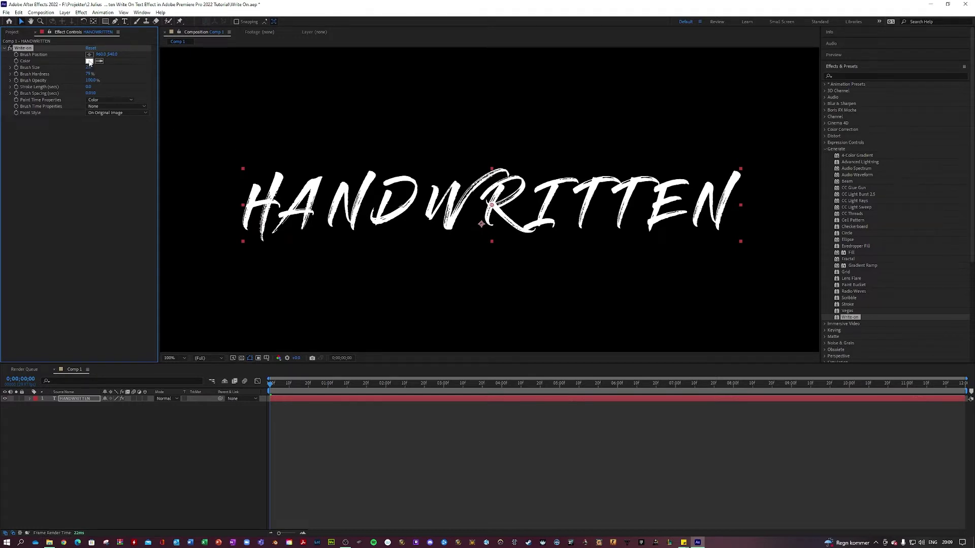
pyautogui.click(89, 61)
pyautogui.click(497, 224)
pyautogui.click(483, 165)
pyautogui.click(557, 163)
# Enlarge the Write-on brush to roughly the letters' stroke width and test moving its position over the R
pyautogui.scroll(1, 514, 231)
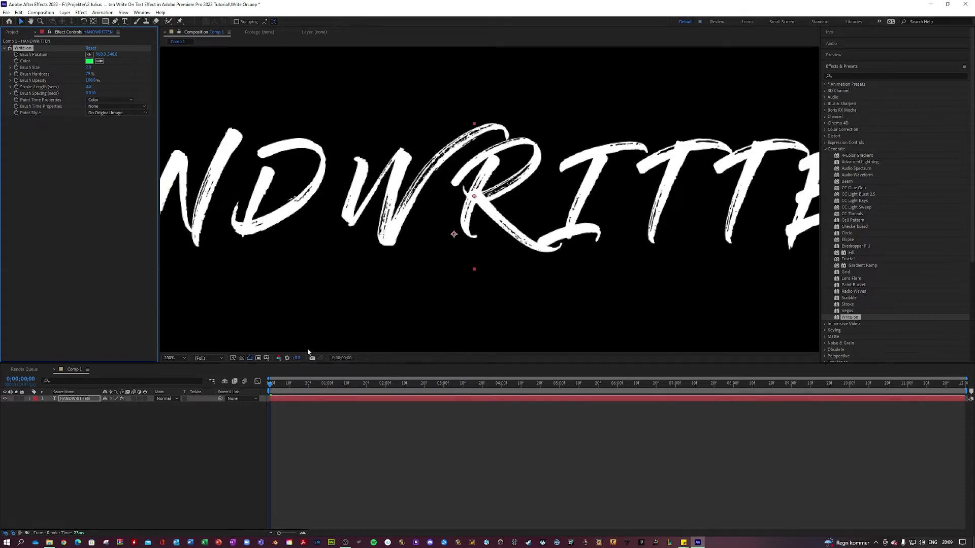
pyautogui.click(397, 334)
pyautogui.scroll(2, 475, 209)
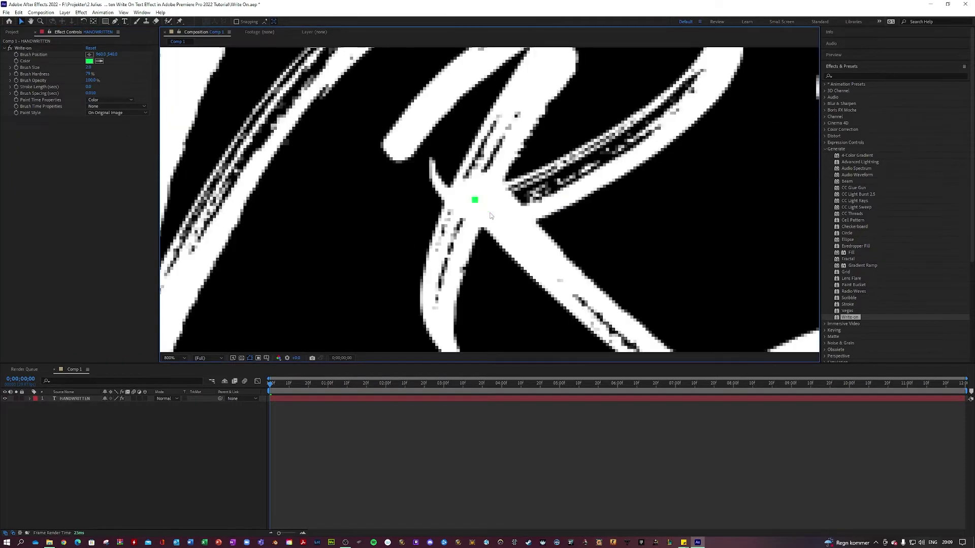
pyautogui.scroll(-2, 476, 210)
pyautogui.scroll(1, 476, 209)
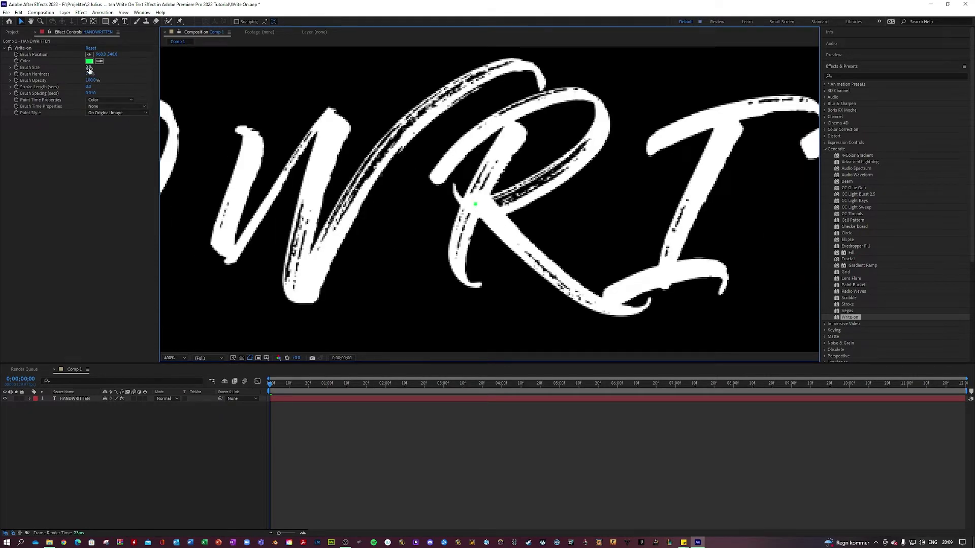
pyautogui.moveTo(89, 67); pyautogui.dragTo(131, 68)
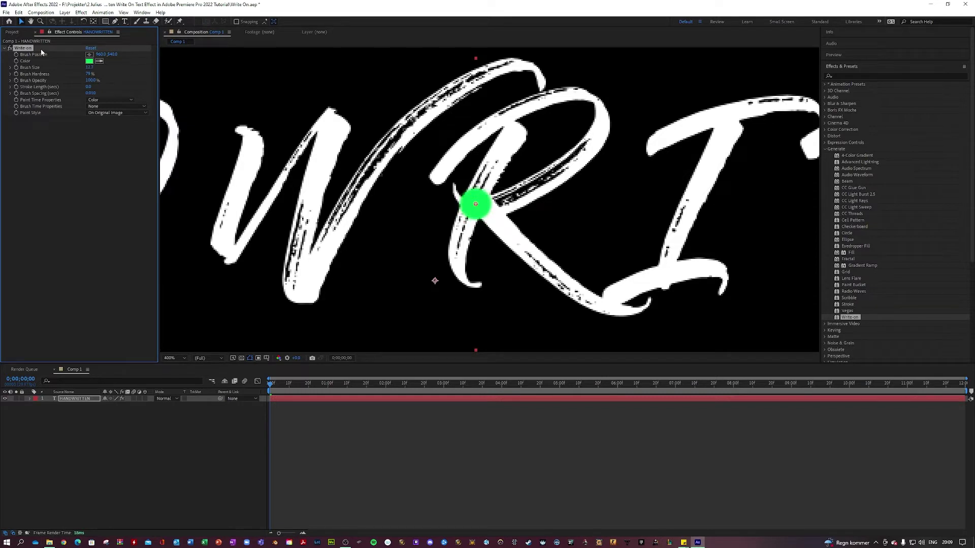
pyautogui.moveTo(475, 205); pyautogui.dragTo(471, 212)
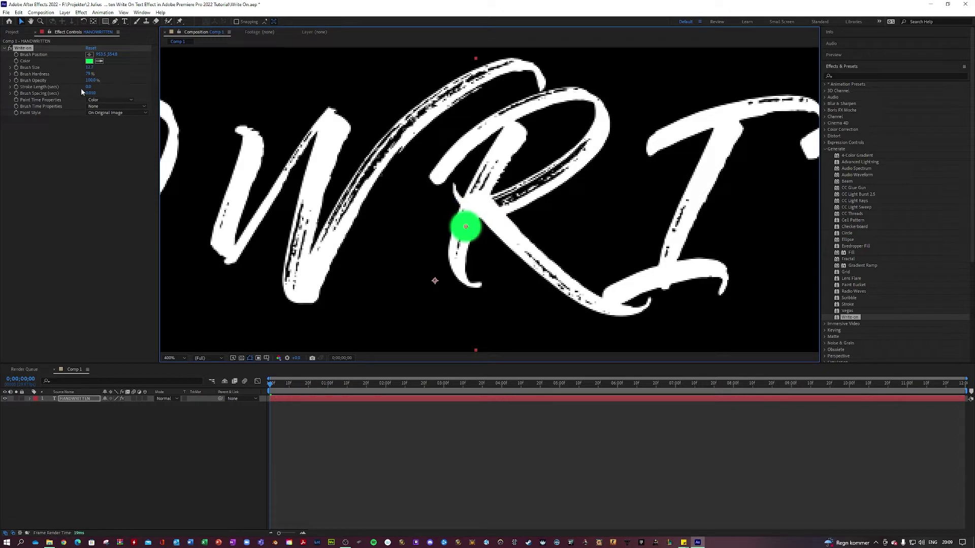
# Set the Write-on brush hardness to 100% and the brush spacing to 0.001 seconds
pyautogui.moveTo(87, 77); pyautogui.dragTo(187, 86)
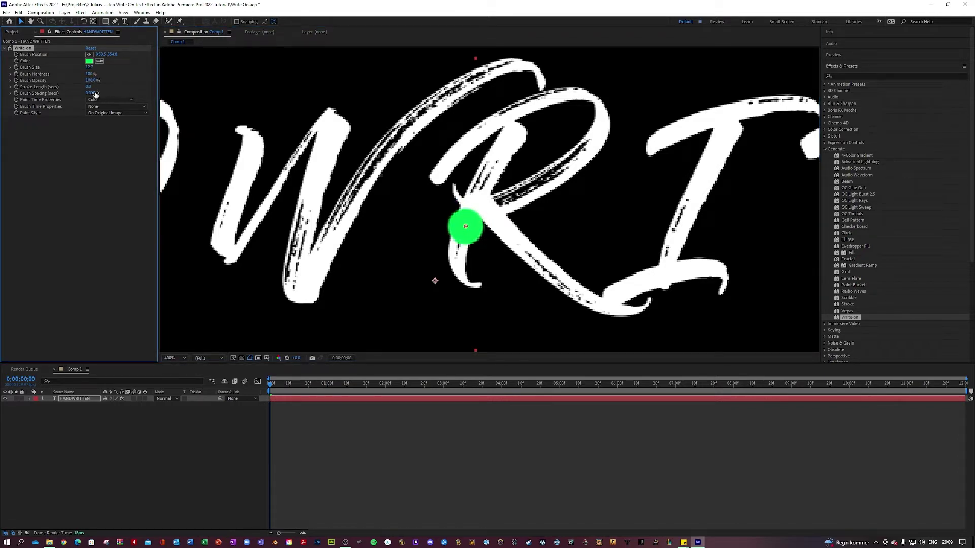
pyautogui.write('0')
pyautogui.press('Return')
# Place the Write-on brush position at the top of the H's first stem
pyautogui.scroll(-2, 392, 179)
pyautogui.press('h')
pyautogui.moveTo(328, 233); pyautogui.dragTo(586, 217)
pyautogui.click(22, 22)
pyautogui.moveTo(683, 189)
pyautogui.mouseDown()
pyautogui.moveTo(202, 148)
pyautogui.moveTo(219, 145)
pyautogui.mouseUp()
# Set the Write-on brush size to 15 to cover the letter strokes
pyautogui.click(90, 67)
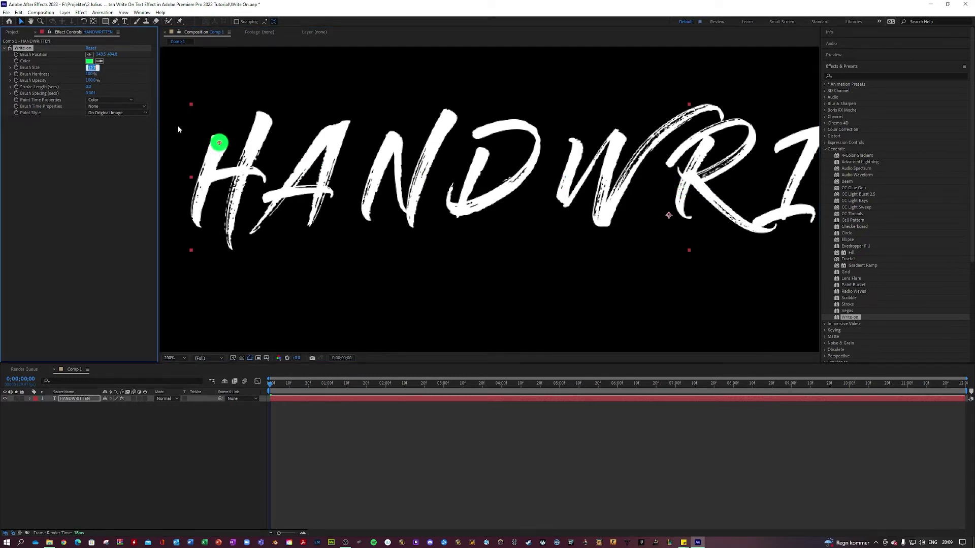
pyautogui.write('14')
pyautogui.press('Return')
pyautogui.click(90, 67)
pyautogui.write('15')
pyautogui.press('Return')
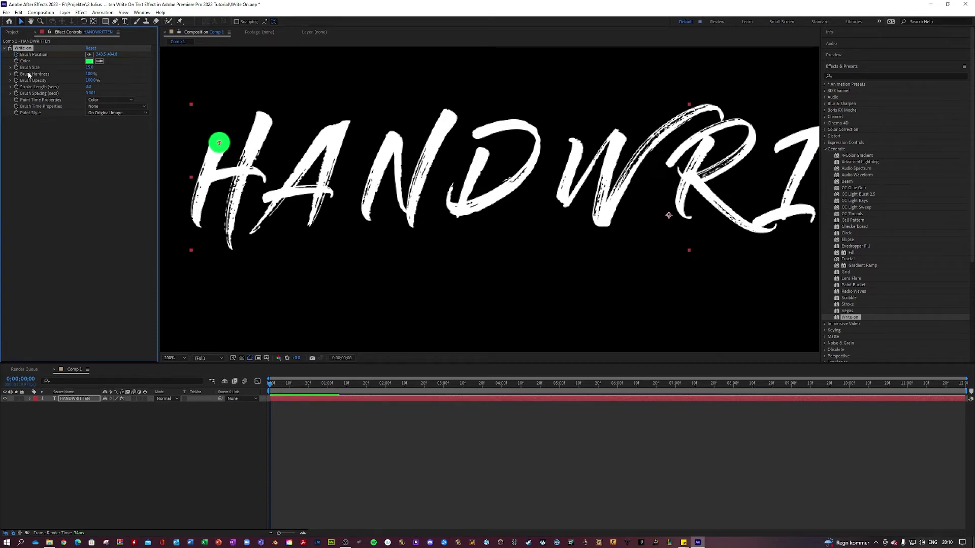
# Animate the brush position frame by frame from the start of the composition to trace the H and A
pyautogui.press('pagedown')
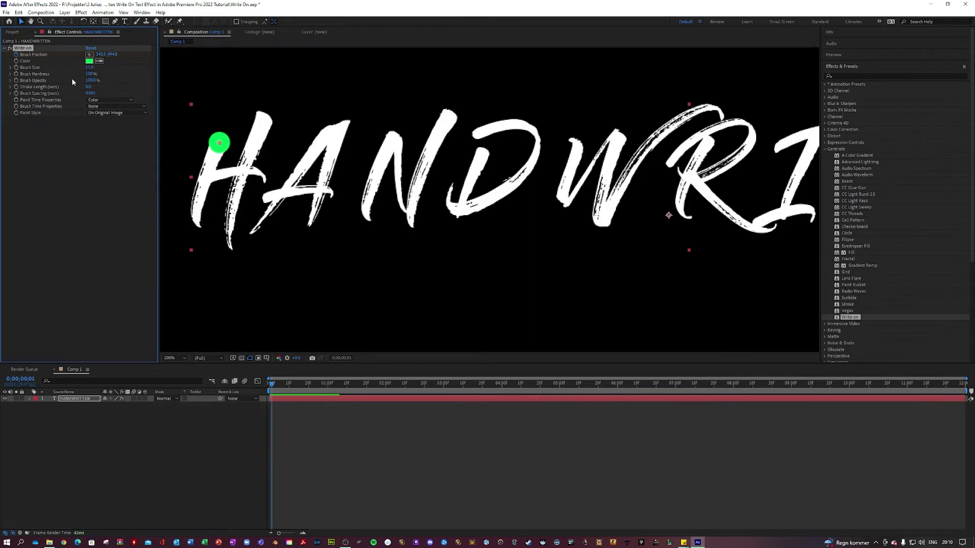
pyautogui.moveTo(219, 144)
pyautogui.mouseDown()
pyautogui.moveTo(196, 220)
pyautogui.moveTo(208, 168)
pyautogui.moveTo(262, 175)
pyautogui.moveTo(244, 174)
pyautogui.moveTo(264, 116)
pyautogui.moveTo(225, 244)
pyautogui.mouseUp()
pyautogui.press('pagedown')
pyautogui.press('pagedown')
pyautogui.press('pagedown')
pyautogui.press('pagedown')
pyautogui.press('pagedown')
pyautogui.press('pagedown')
pyautogui.press('pagedown')
pyautogui.moveTo(226, 244); pyautogui.dragTo(341, 116)
pyautogui.press('pagedown')
pyautogui.moveTo(342, 116)
pyautogui.mouseDown()
pyautogui.moveTo(310, 222)
pyautogui.moveTo(278, 192)
pyautogui.moveTo(370, 217)
pyautogui.moveTo(393, 140)
pyautogui.mouseUp()
# Continue keyframing the brush position frame by frame along the strokes of the N, D and W
pyautogui.press('pagedown')
pyautogui.press('pagedown')
pyautogui.moveTo(407, 222)
pyautogui.mouseDown()
pyautogui.moveTo(424, 152)
pyautogui.moveTo(452, 218)
pyautogui.moveTo(533, 137)
pyautogui.moveTo(651, 139)
pyautogui.moveTo(712, 111)
pyautogui.mouseUp()
pyautogui.press('pagedown')
pyautogui.press('pagedown')
pyautogui.press('pagedown')
pyautogui.press('pagedown')
pyautogui.press('pagedown')
pyautogui.press('pagedown')
pyautogui.press('pagedown')
pyautogui.press('pagedown')
pyautogui.press('pagedown')
pyautogui.press('pagedown')
pyautogui.press('pagedown')
pyautogui.press('pagedown')
pyautogui.press('pagedown')
pyautogui.press('pagedown')
pyautogui.press('pagedown')
pyautogui.press('pagedown')
pyautogui.press('pagedown')
# Keyframe the brush position frame by frame over the bowl and stem of the R
pyautogui.moveTo(712, 111)
pyautogui.mouseDown()
pyautogui.moveTo(672, 161)
pyautogui.moveTo(749, 130)
pyautogui.mouseUp()
pyautogui.press('pagedown')
pyautogui.press('pagedown')
pyautogui.press('pagedown')
pyautogui.press('pagedown')
pyautogui.press('pagedown')
pyautogui.press('pagedown')
pyautogui.press('pagedown')
pyautogui.moveTo(685, 217); pyautogui.dragTo(706, 144)
# Keyframe the brush position frame by frame through the I and both T letters up to the E
pyautogui.press('pagedown')
pyautogui.press('pagedown')
pyautogui.moveTo(675, 193)
pyautogui.mouseDown()
pyautogui.moveTo(759, 230)
pyautogui.moveTo(375, 203)
pyautogui.moveTo(360, 246)
pyautogui.moveTo(347, 246)
pyautogui.moveTo(416, 225)
pyautogui.moveTo(411, 162)
pyautogui.moveTo(450, 145)
pyautogui.moveTo(500, 142)
pyautogui.moveTo(530, 233)
pyautogui.moveTo(535, 161)
pyautogui.moveTo(616, 143)
pyautogui.mouseUp()
pyautogui.press('space')
pyautogui.press('pagedown')
pyautogui.press('pagedown')
pyautogui.press('pagedown')
pyautogui.press('pagedown')
pyautogui.press('pagedown')
pyautogui.press('pagedown')
pyautogui.press('pagedown')
pyautogui.press('pagedown')
pyautogui.press('pagedown')
pyautogui.press('pagedown')
pyautogui.press('pagedown')
pyautogui.press('pagedown')
pyautogui.press('pagedown')
pyautogui.press('pagedown')
pyautogui.press('pagedown')
pyautogui.press('pagedown')
pyautogui.press('pagedown')
pyautogui.press('pagedown')
pyautogui.press('pagedown')
pyautogui.press('pagedown')
pyautogui.moveTo(589, 244); pyautogui.dragTo(602, 239)
pyautogui.hotkey('ctrl', 'z')
pyautogui.hotkey('ctrl', 'z')
# Keyframe the brush position frame by frame along the upper stroke and stem of the E
pyautogui.moveTo(616, 143)
pyautogui.mouseDown()
pyautogui.moveTo(615, 157)
pyautogui.moveTo(675, 143)
pyautogui.mouseUp()
pyautogui.press('pagedown')
pyautogui.press('pagedown')
pyautogui.press('pagedown')
pyautogui.press('pagedown')
pyautogui.press('pagedown')
pyautogui.press('pagedown')
pyautogui.press('pagedown')
# Trace from the lower E through the final N with brush position keyframes, ending at the N's upper tip
pyautogui.moveTo(603, 239)
pyautogui.mouseDown()
pyautogui.moveTo(673, 204)
pyautogui.moveTo(663, 178)
pyautogui.moveTo(718, 156)
pyautogui.mouseUp()
pyautogui.press('pagedown')
pyautogui.press('pagedown')
pyautogui.press('pagedown')
pyautogui.press('pagedown')
pyautogui.press('pagedown')
pyautogui.press('pagedown')
pyautogui.press('pagedown')
pyautogui.press('pagedown')
pyautogui.click(781, 129)
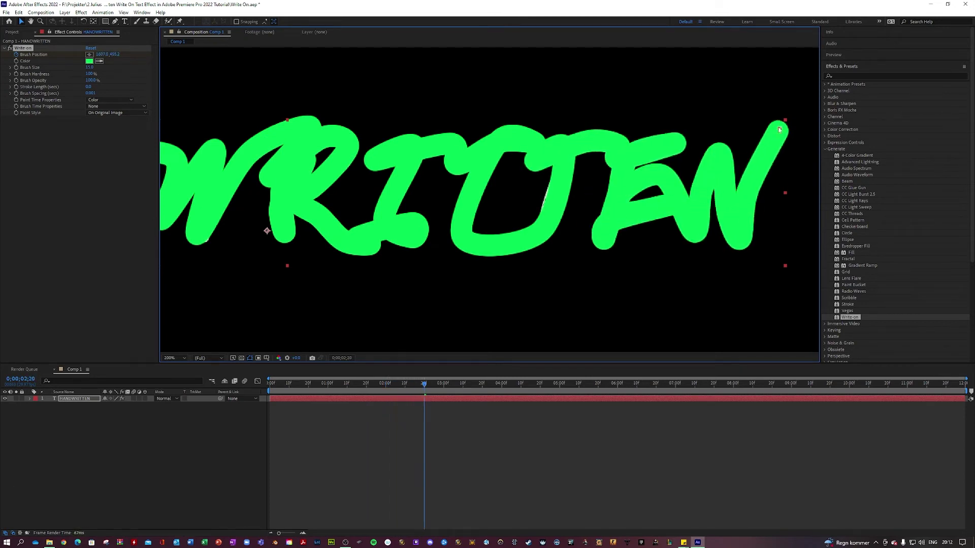
# Examine the green trace along the whole word for white lettering the brush leaves uncovered
pyautogui.moveTo(435, 387)
pyautogui.mouseDown()
pyautogui.moveTo(385, 385)
pyautogui.moveTo(436, 390)
pyautogui.mouseUp()
pyautogui.press('h')
pyautogui.moveTo(472, 276); pyautogui.dragTo(934, 207)
pyautogui.scroll(5, 296, 168)
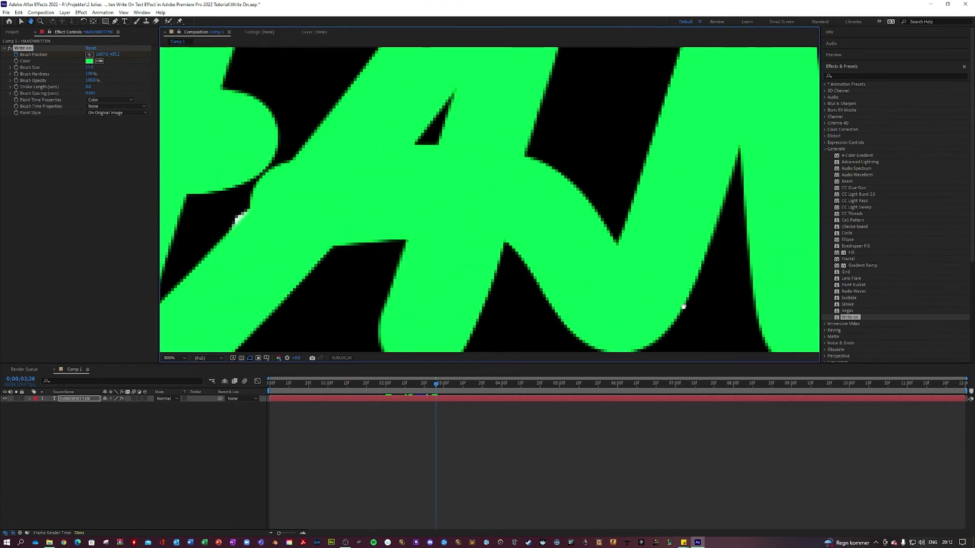
pyautogui.moveTo(622, 164); pyautogui.dragTo(541, 163)
pyautogui.scroll(-2, 542, 163)
pyautogui.moveTo(625, 181); pyautogui.dragTo(262, 202)
pyautogui.scroll(1, 720, 177)
pyautogui.moveTo(703, 176); pyautogui.dragTo(292, 179)
# Increase the Write-on brush size to 17 to cover the remaining white edges
pyautogui.click(90, 67)
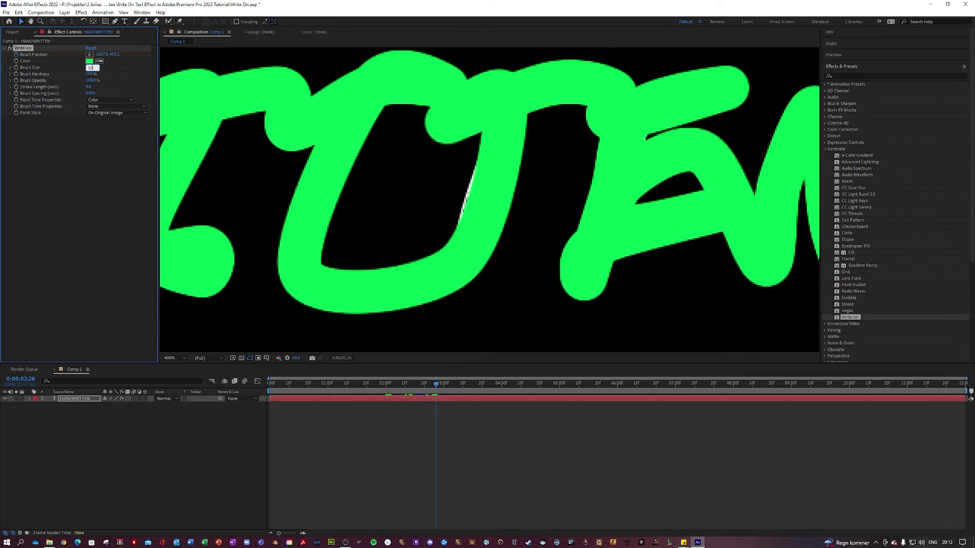
pyautogui.write('16')
pyautogui.press('Return')
pyautogui.click(90, 67)
pyautogui.write('17')
pyautogui.press('Return')
# Fit the composition in the viewer and preview the write-on animation from the start, returning to the first frame
pyautogui.click(300, 377)
pyautogui.press('Home')
pyautogui.click(198, 358)
pyautogui.click(185, 358)
pyautogui.click(184, 374)
pyautogui.press('space')
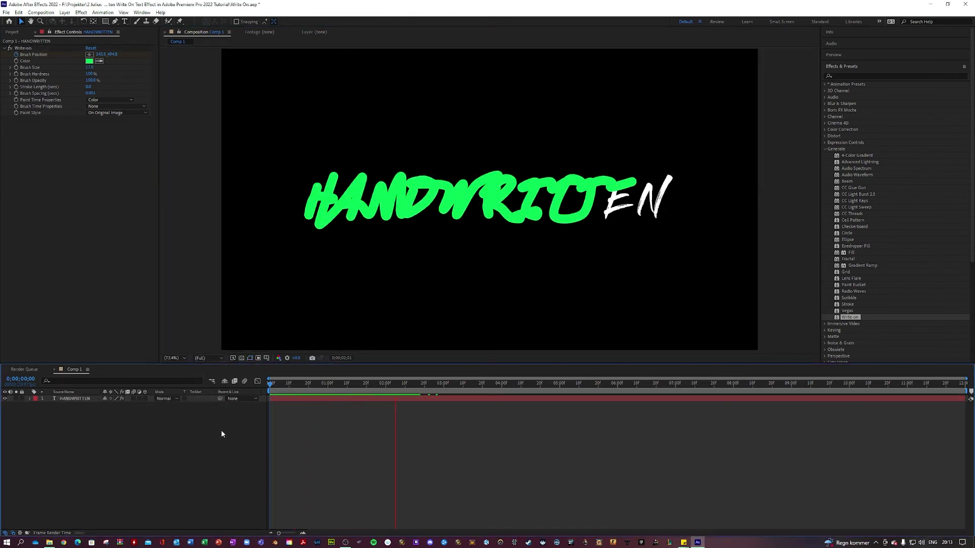
pyautogui.click(451, 385)
pyautogui.moveTo(451, 388); pyautogui.dragTo(268, 390)
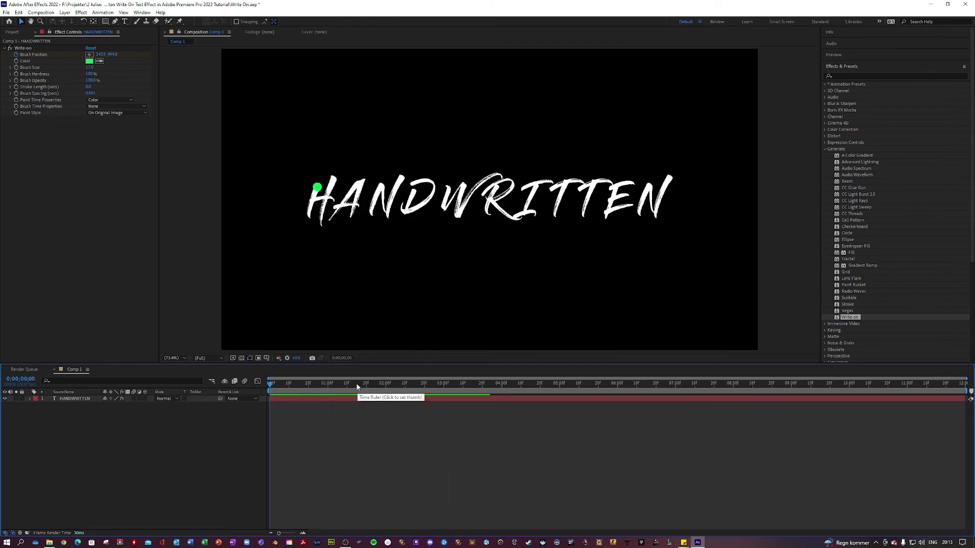
# Open the Paint Style options of the Write-on effect on the HANDWRITTEN layer
pyautogui.click(120, 113)
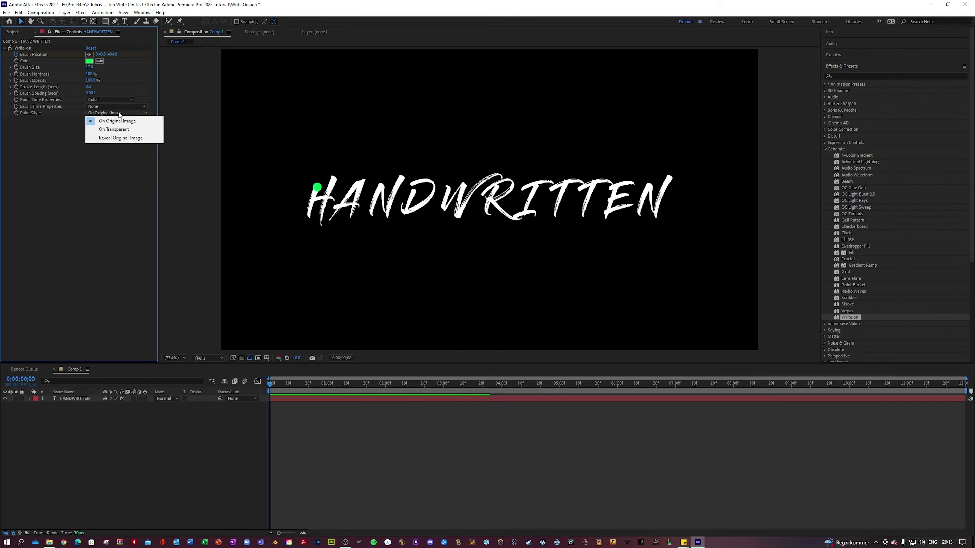